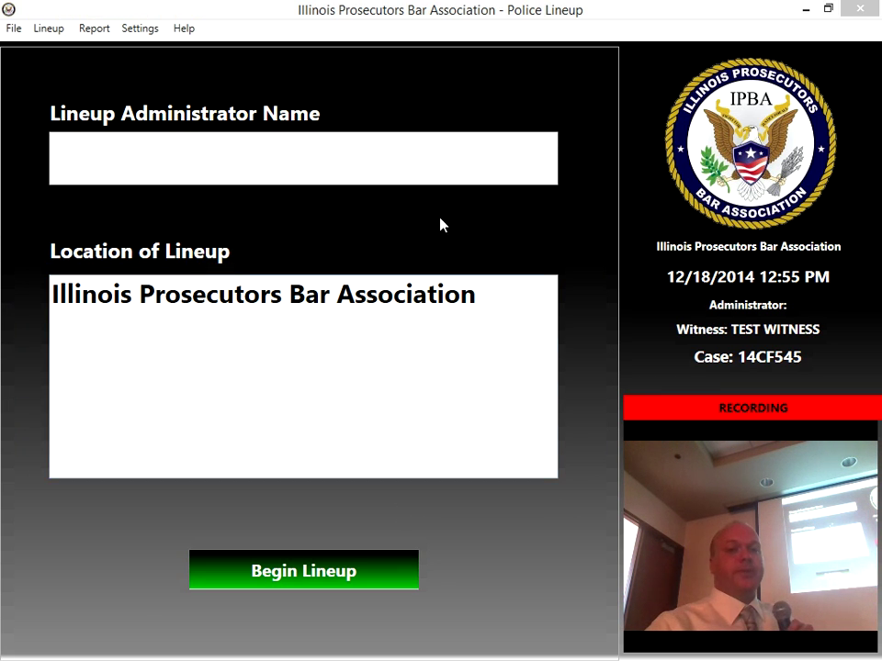
Step: Enter the administrator's name and keep 'Illinois Prosecutors Bar Association' as the lineup location
left_click(348, 165)
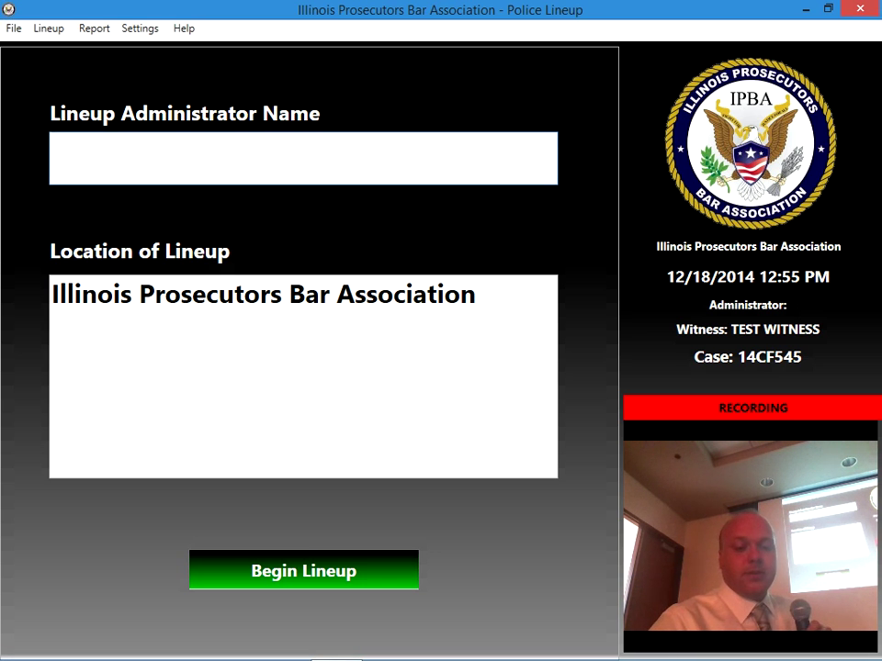
type("ADMIN")
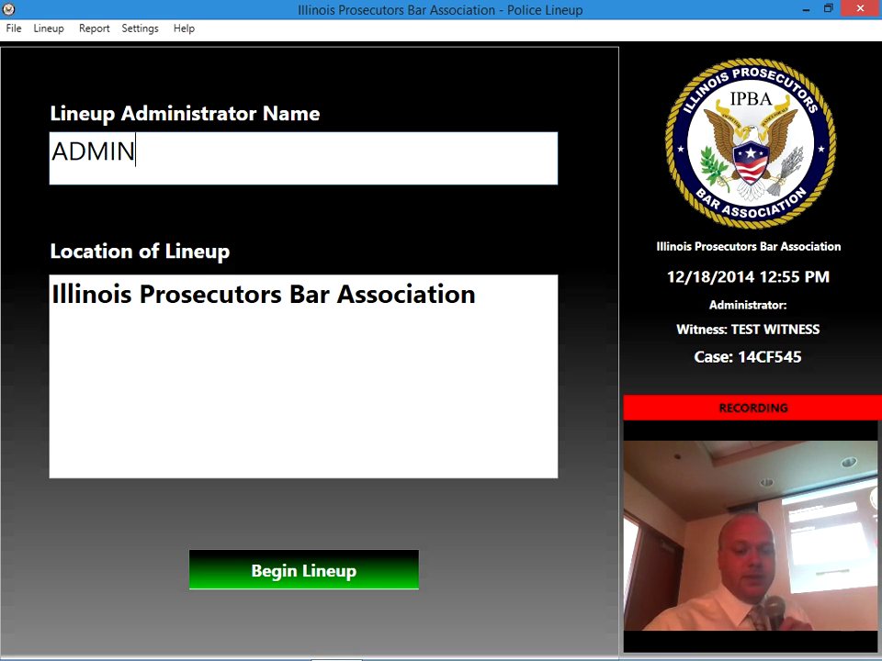
type(" NAME")
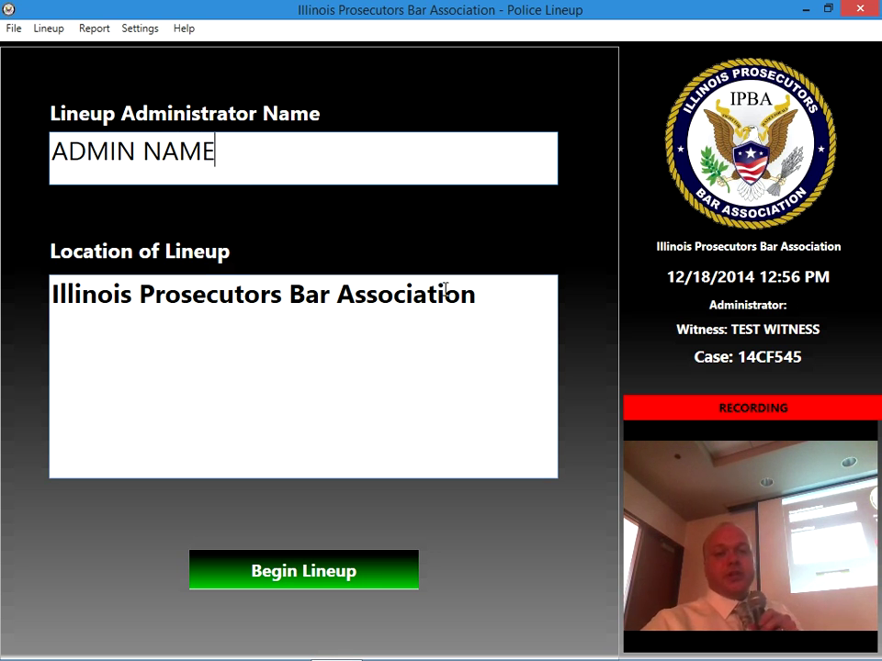
left_click(505, 295)
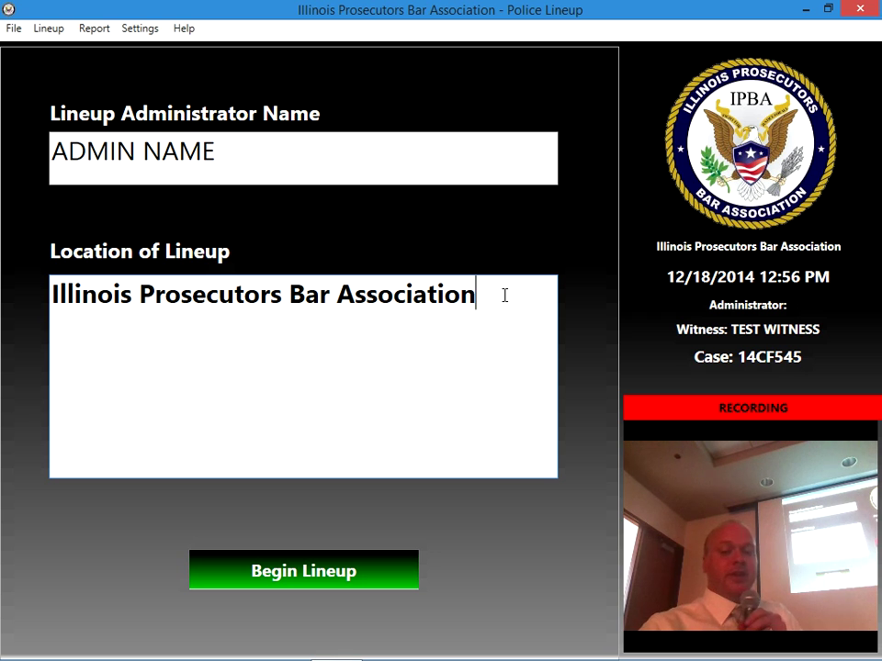
key("Return")
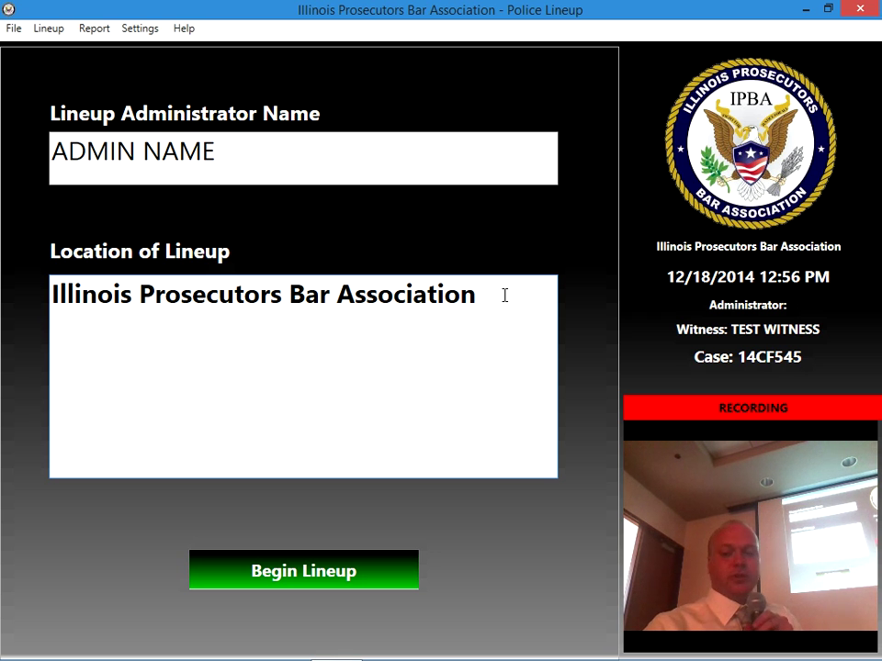
key("BackSpace")
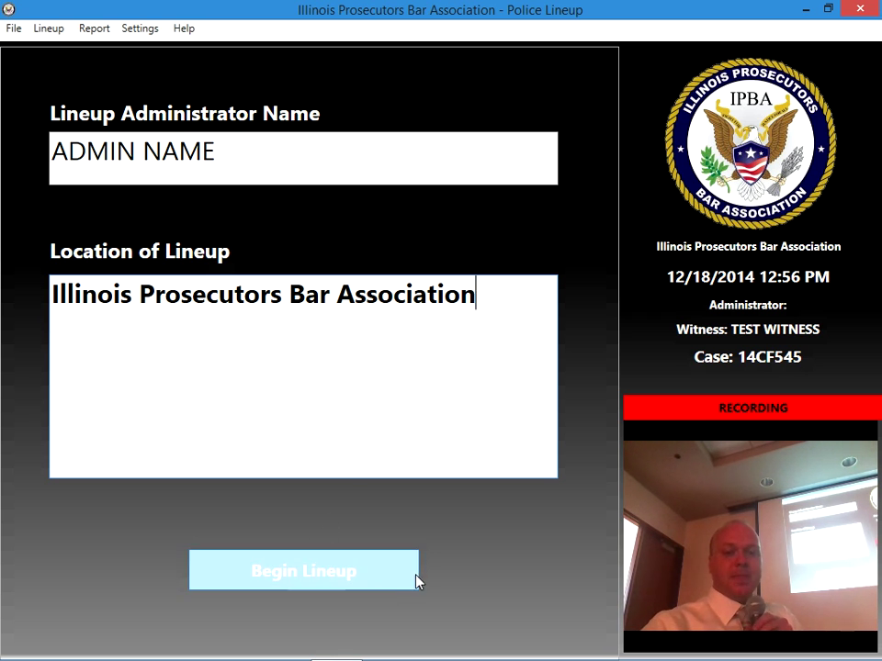
Step: Begin the lineup as its administrator, answering no to investigating the crime and knowing the suspect
left_click(316, 564)
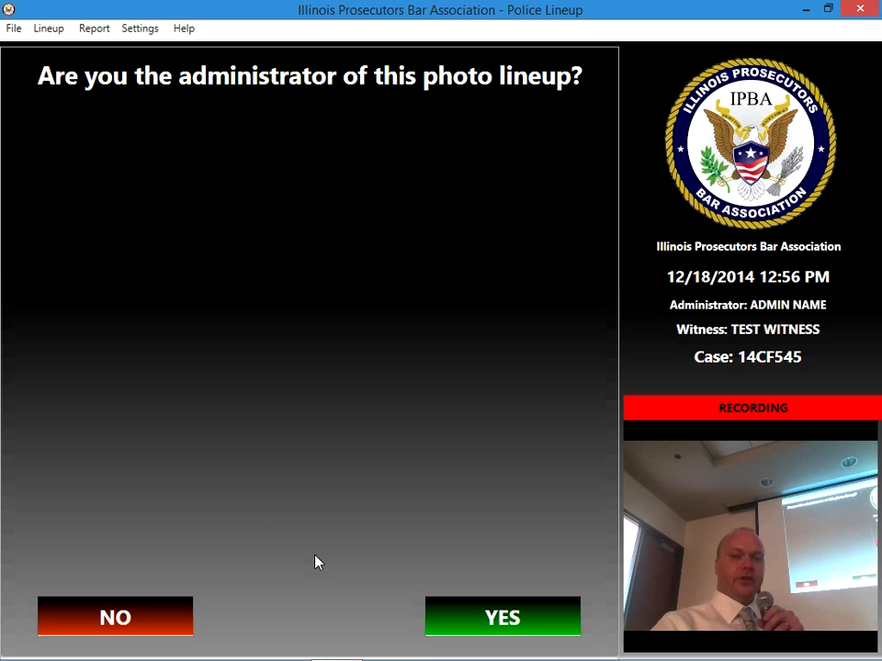
left_click(483, 622)
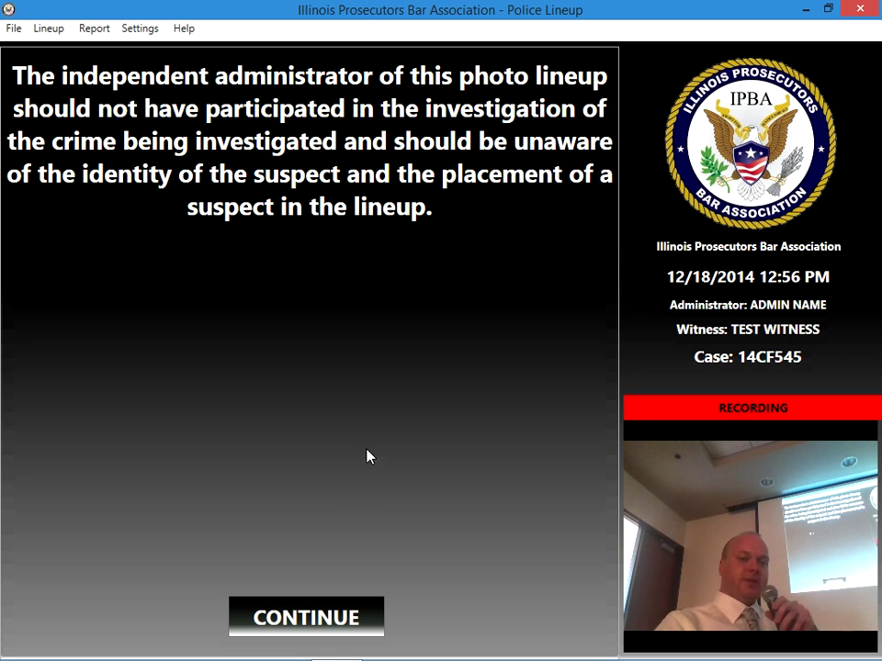
left_click(296, 617)
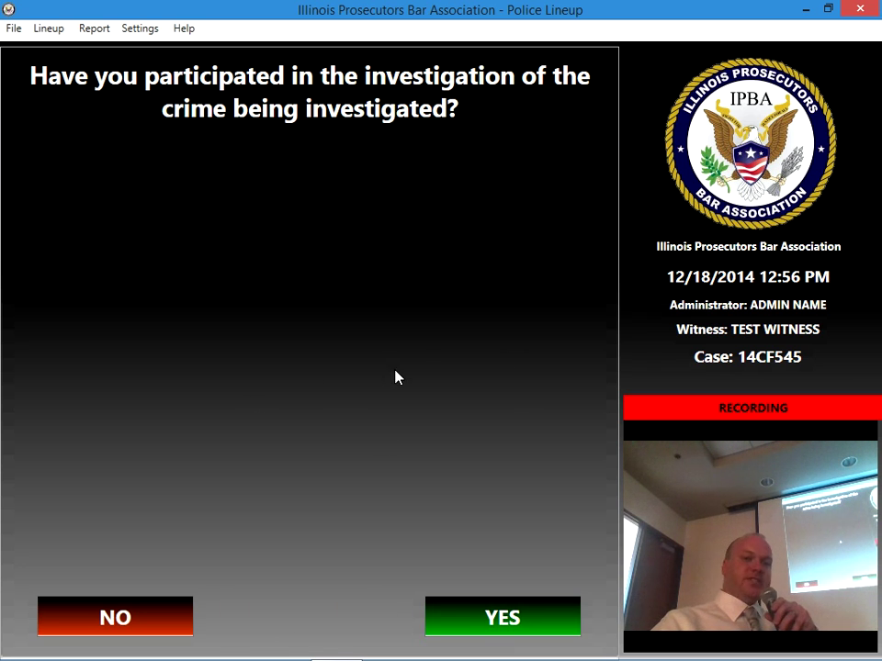
left_click(125, 607)
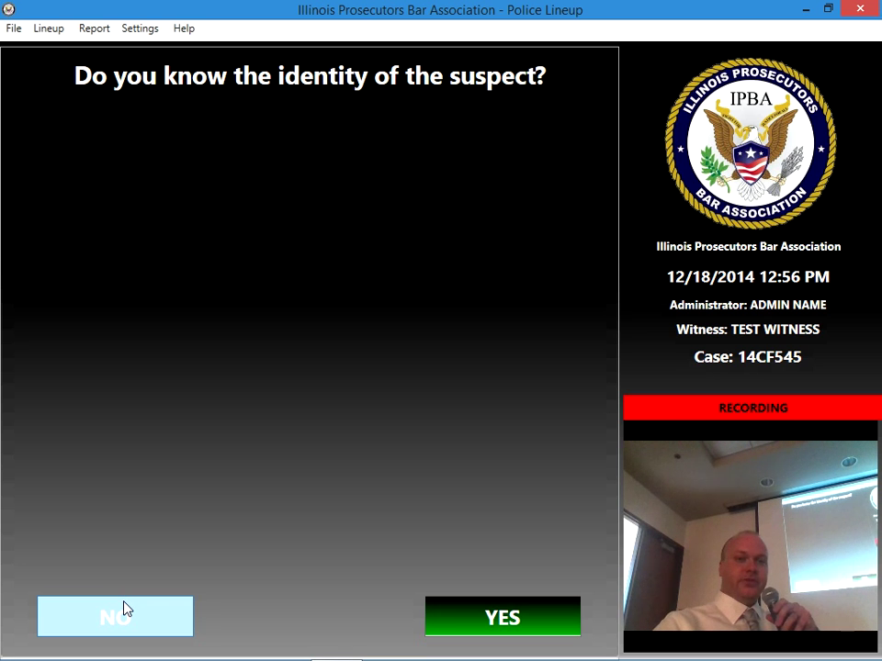
left_click(126, 609)
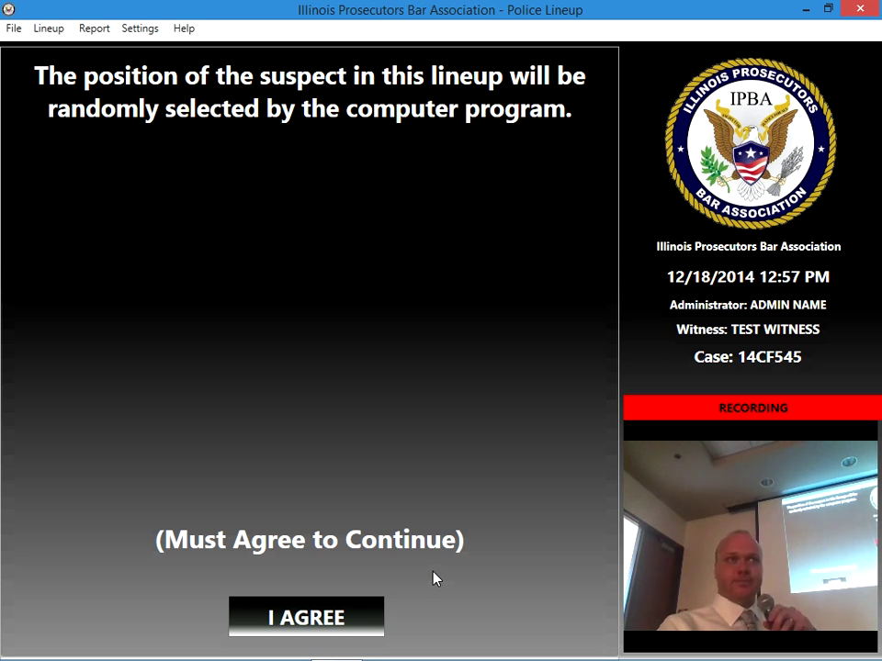
Step: Agree to random placement of the suspect in the lineup
left_click(336, 621)
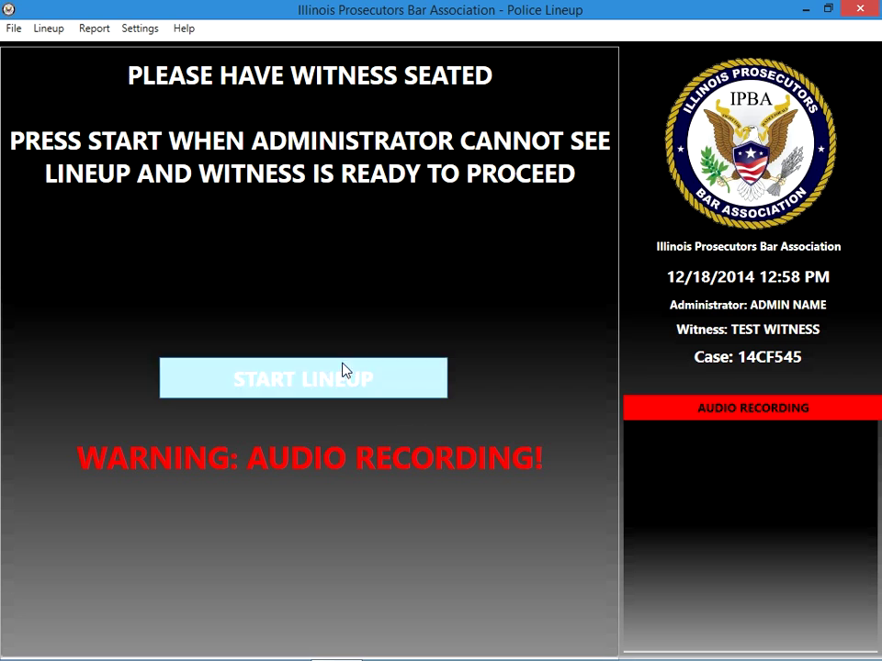
Step: Start the witness session, pick a language, and confirm the witness name and readiness
left_click(313, 378)
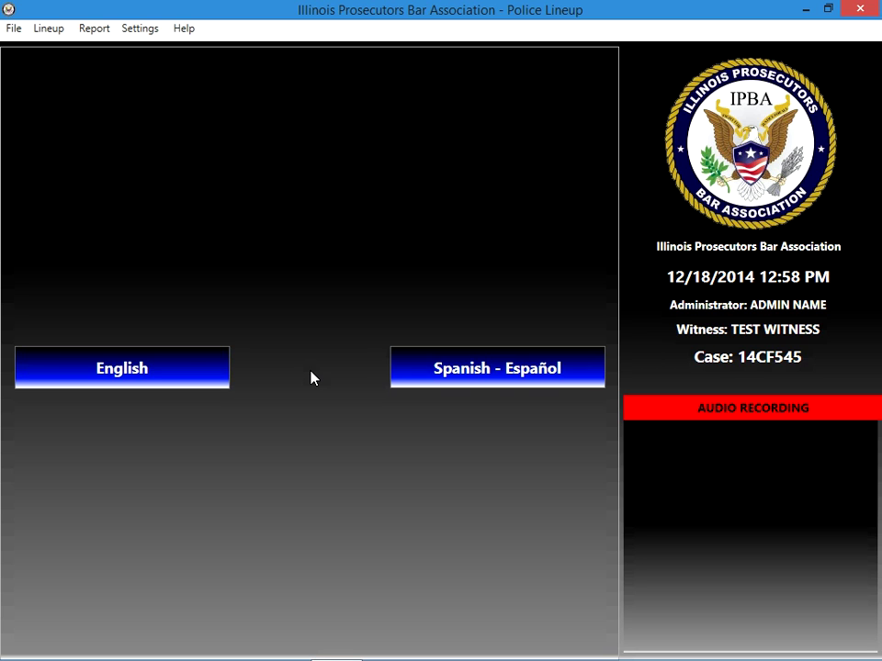
left_click(477, 377)
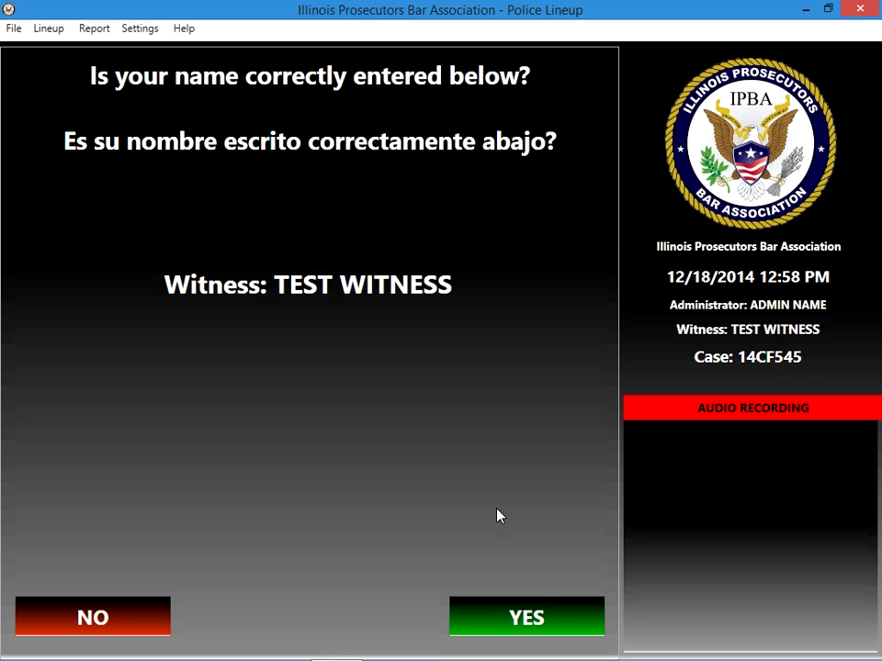
left_click(498, 622)
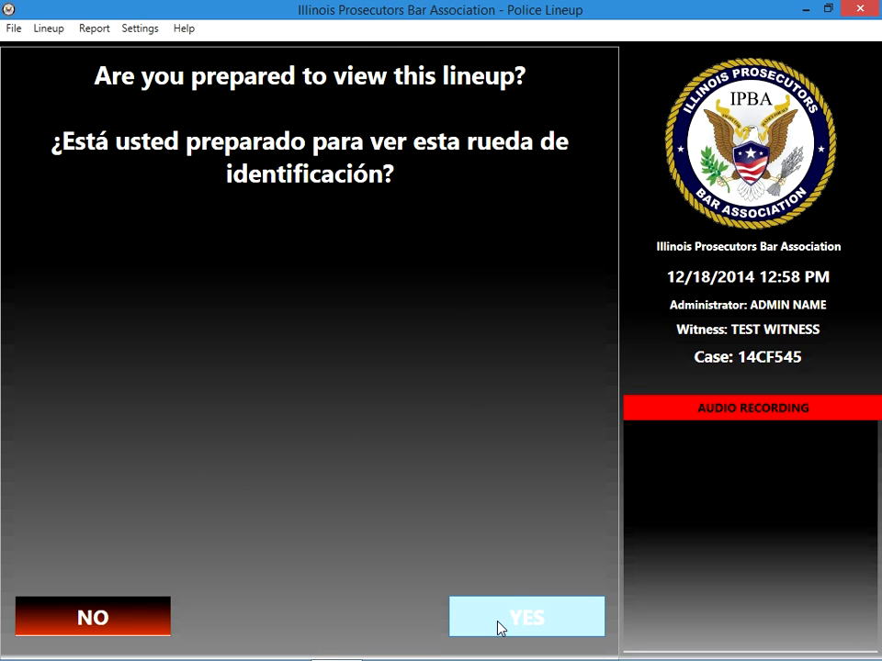
left_click(498, 628)
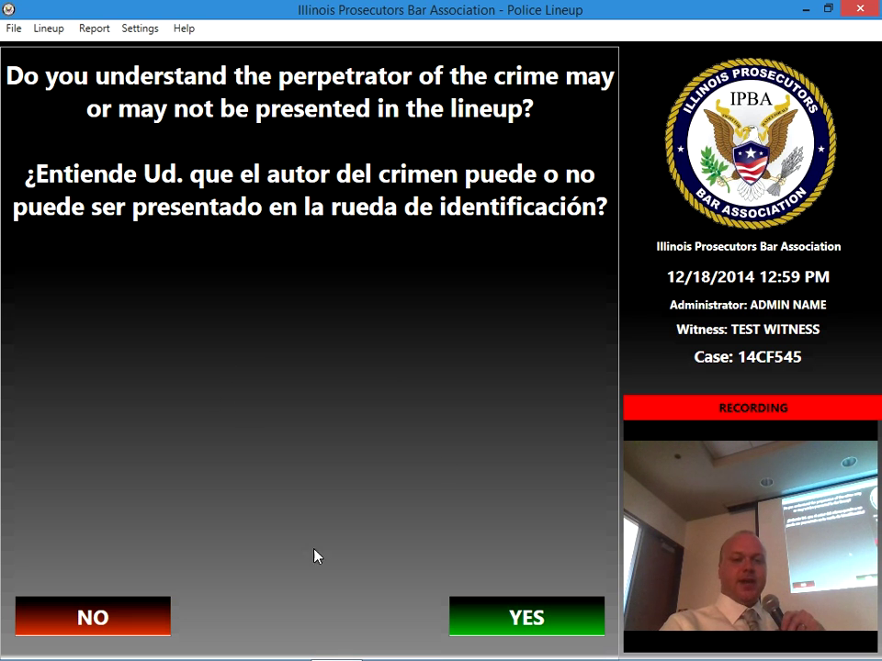
Step: Answer the witness acknowledgement questions, clarifying the no-compulsion question before confirming understanding
left_click(486, 623)
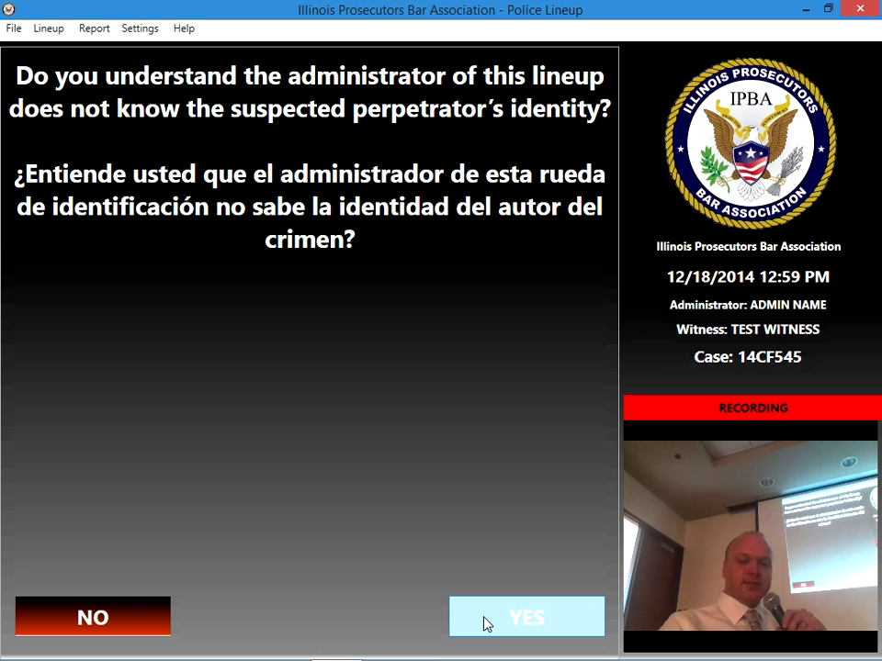
left_click(486, 623)
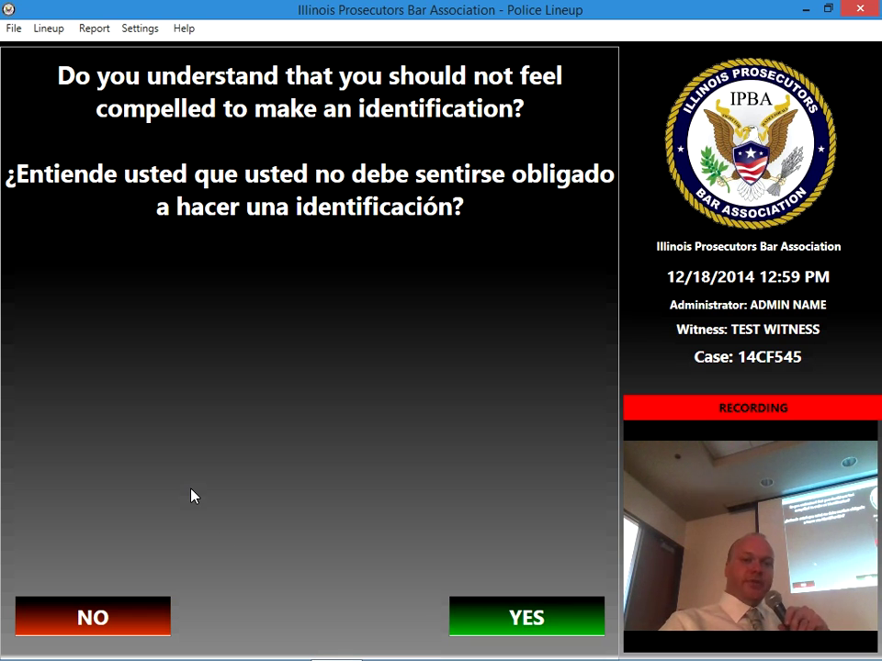
left_click(112, 633)
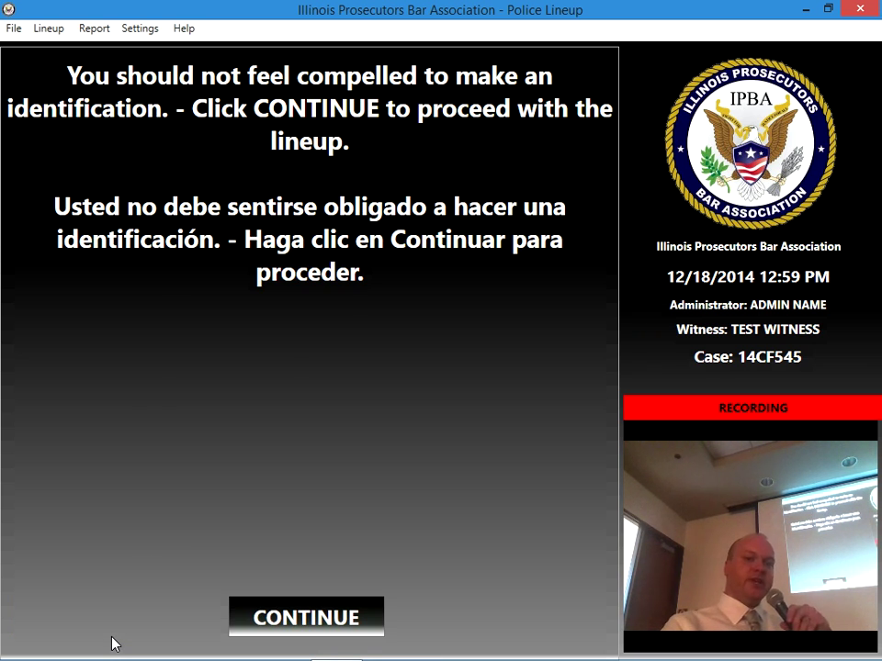
left_click(315, 622)
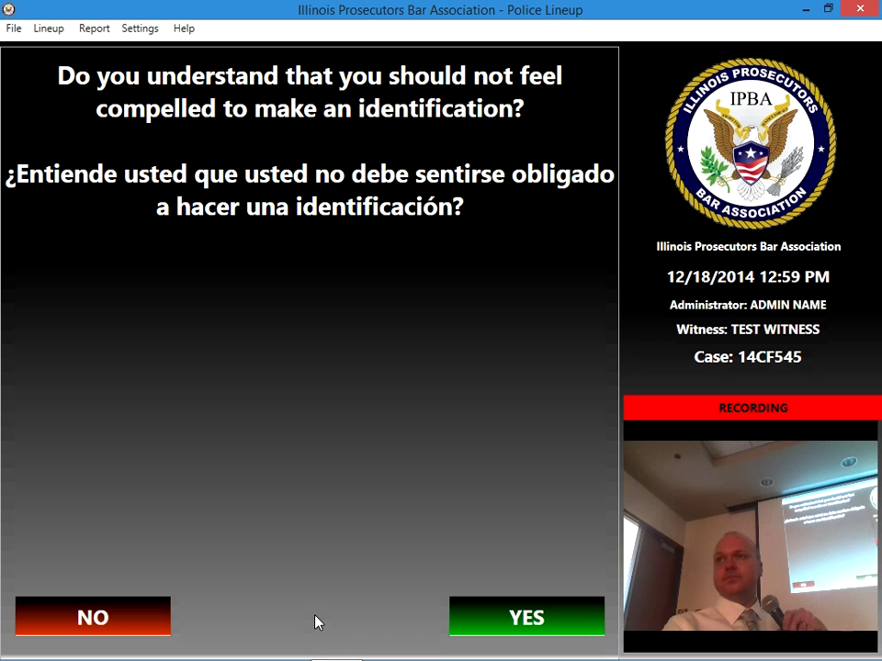
left_click(556, 619)
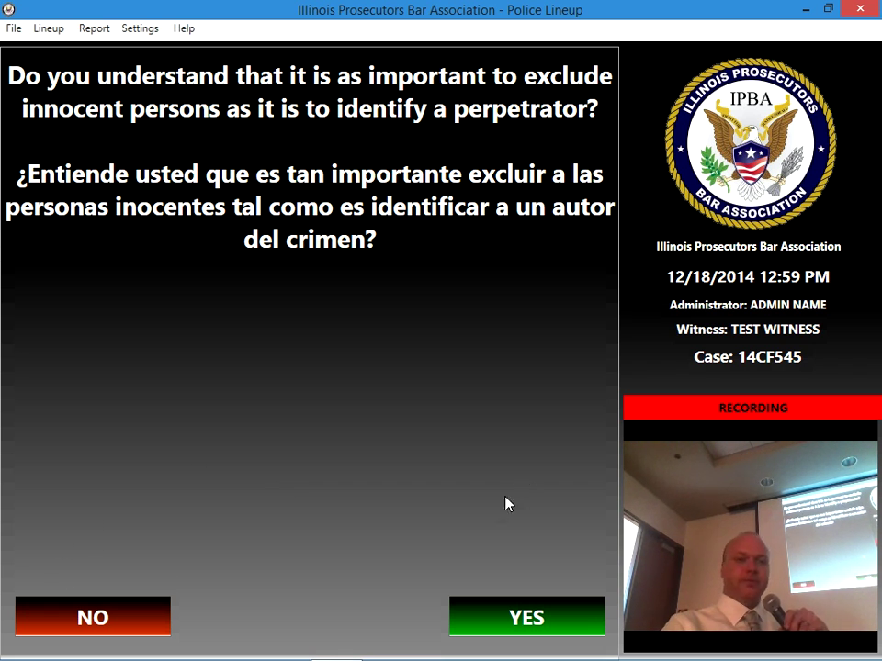
left_click(492, 610)
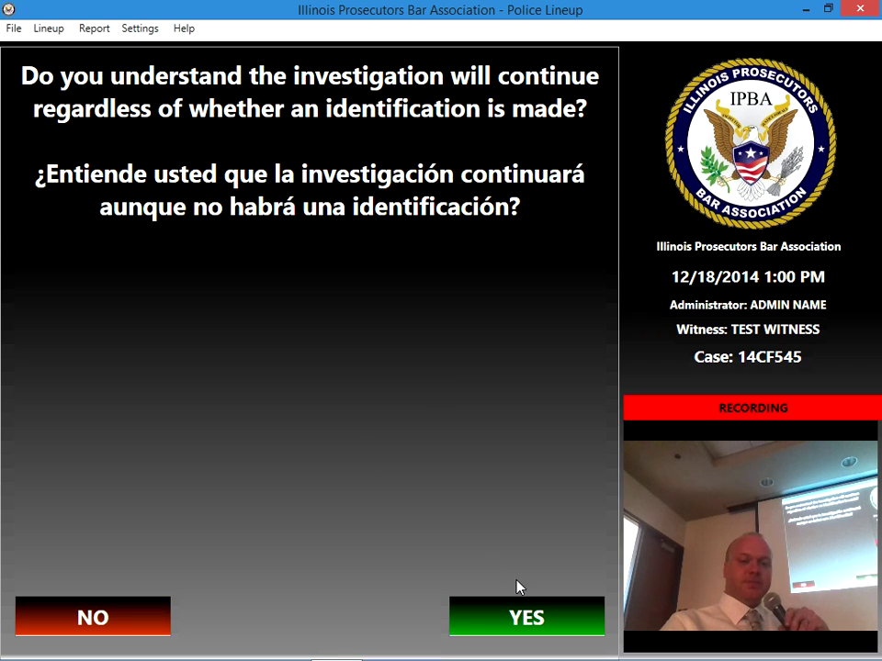
left_click(507, 616)
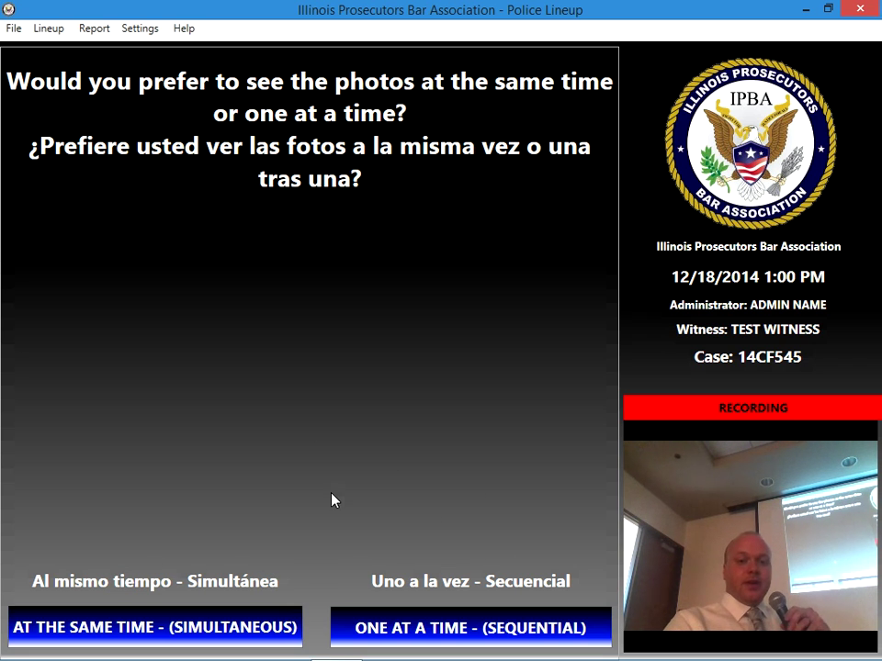
Step: Choose the simultaneous view to display all six photos together
left_click(230, 625)
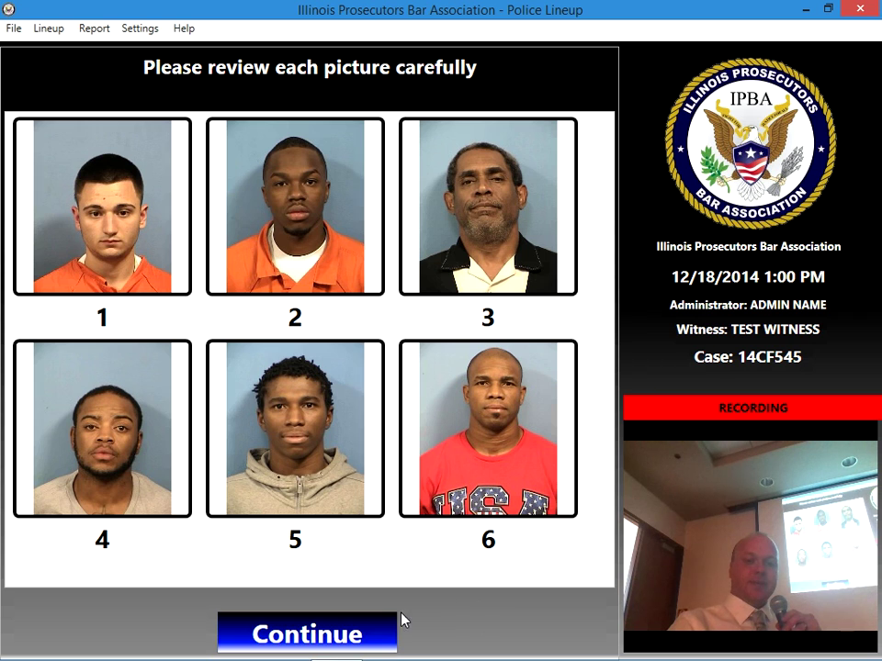
Step: Identify photo number 2 as the perpetrator and confirm the identification
left_click(366, 635)
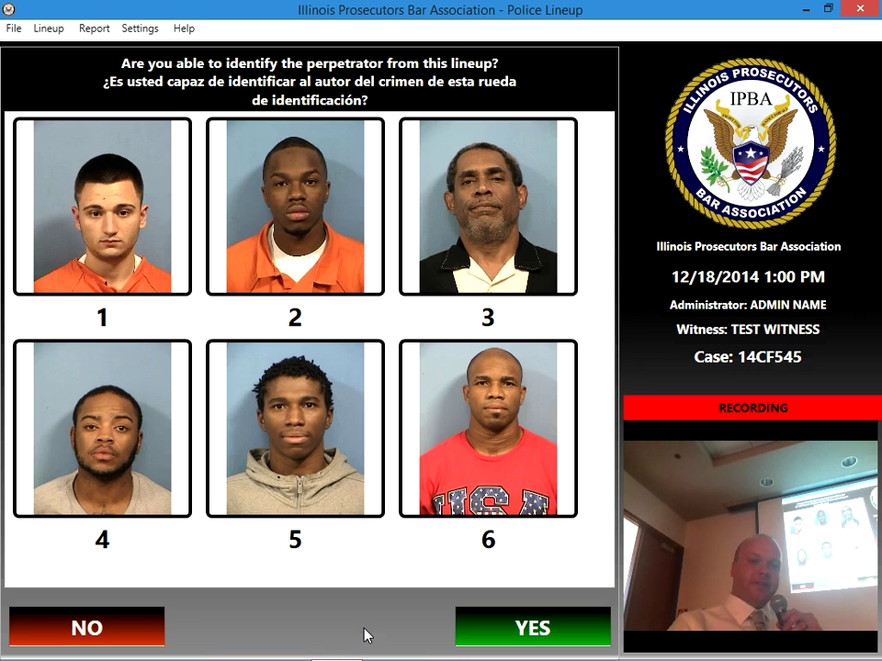
left_click(506, 631)
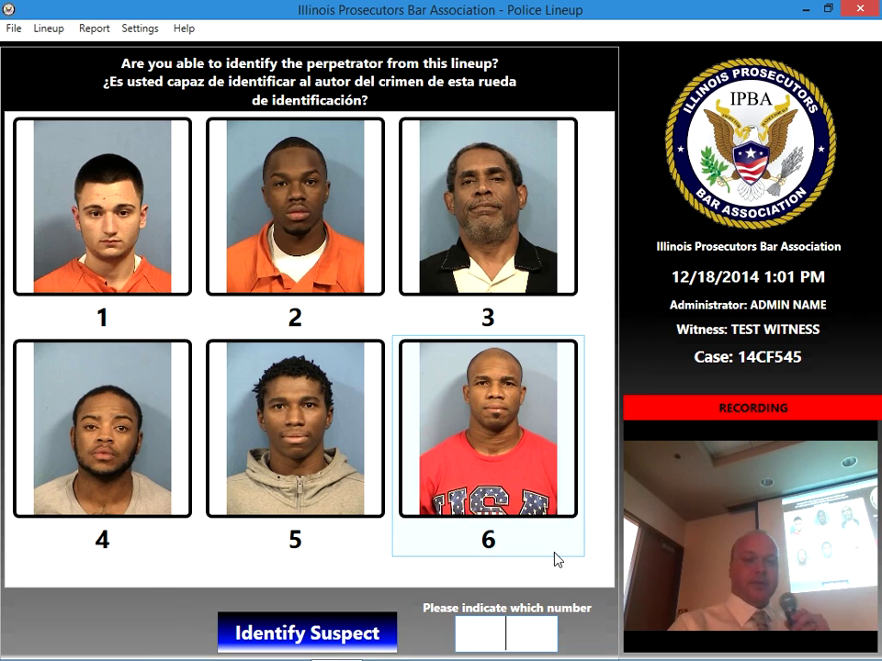
type("2")
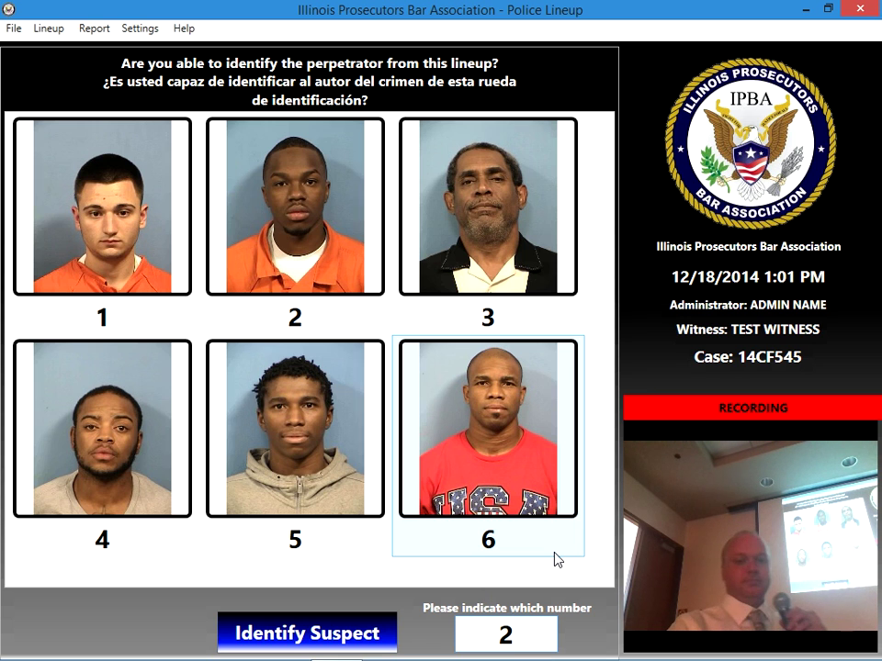
left_click(291, 644)
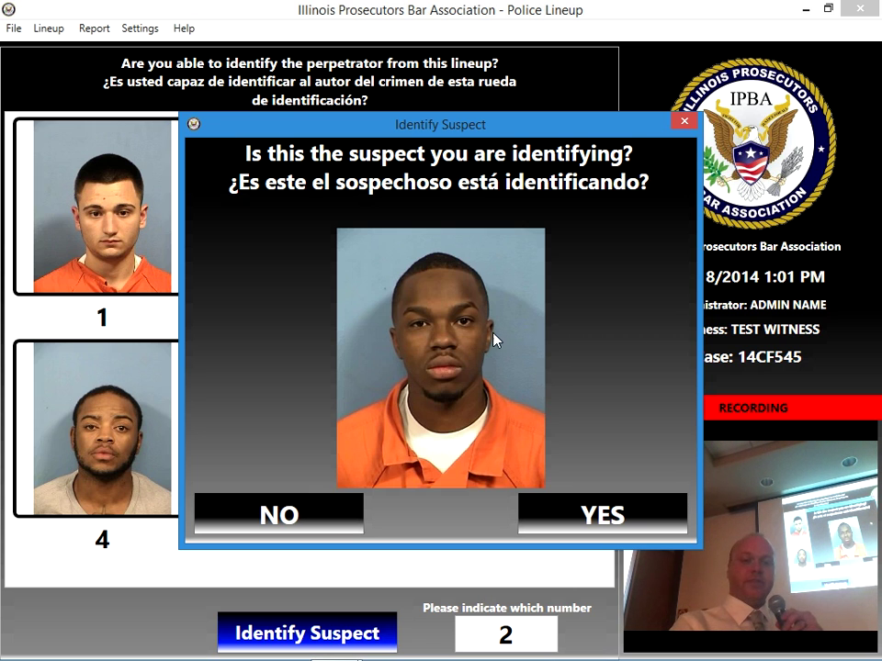
left_click(331, 535)
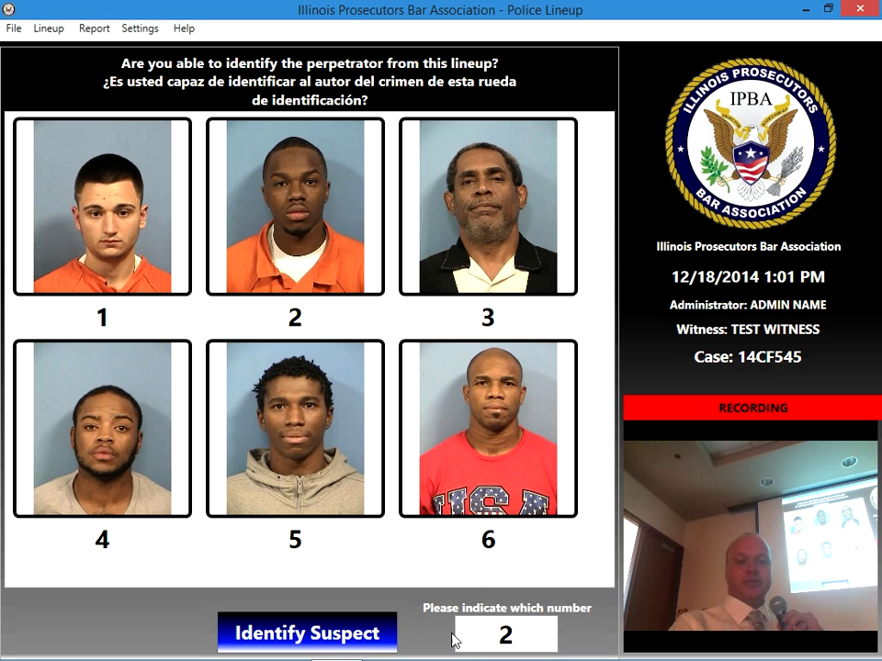
left_click(313, 643)
left_click(575, 521)
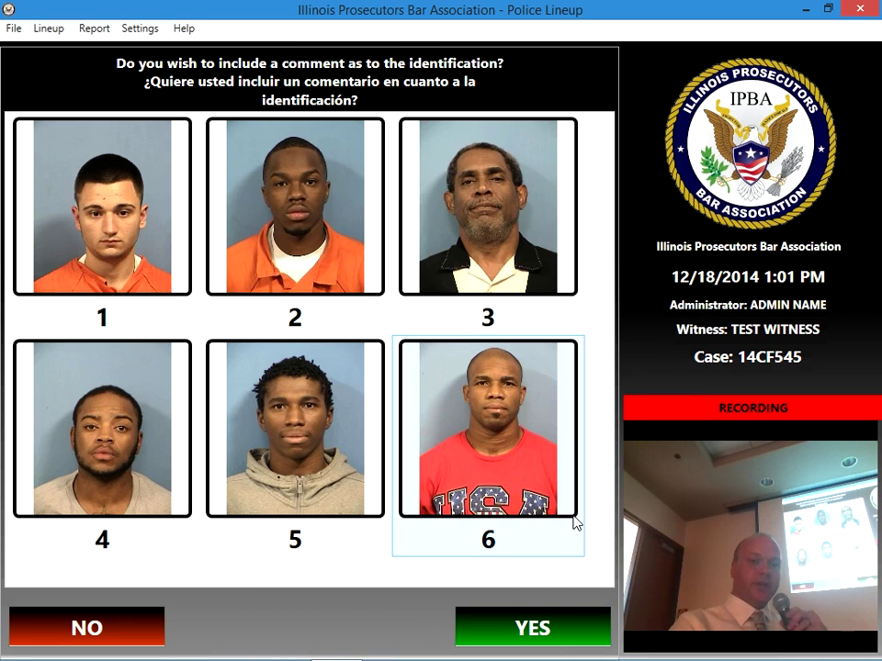
Step: Add the comment 'MHGJHGJHGJHGHKJHKJ' and submit it to complete the lineup
left_click(526, 621)
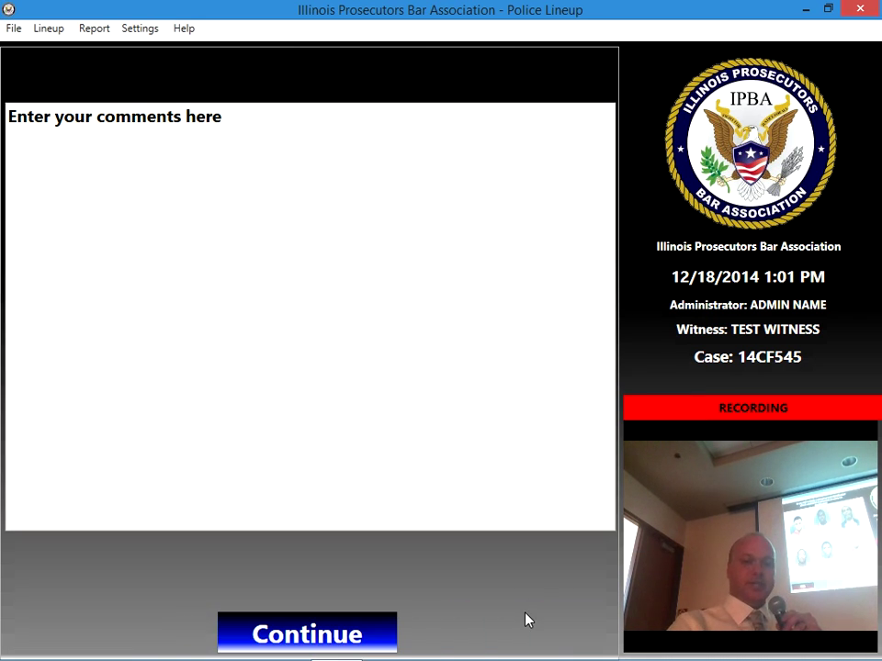
left_click(252, 227)
type("MH")
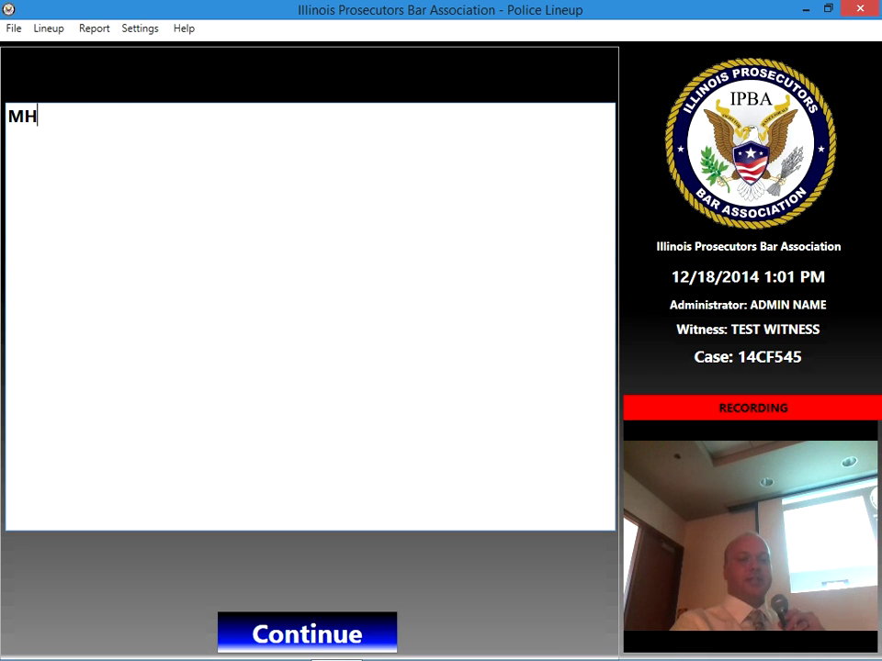
type("GJHGJHGJHGHKJHKJ")
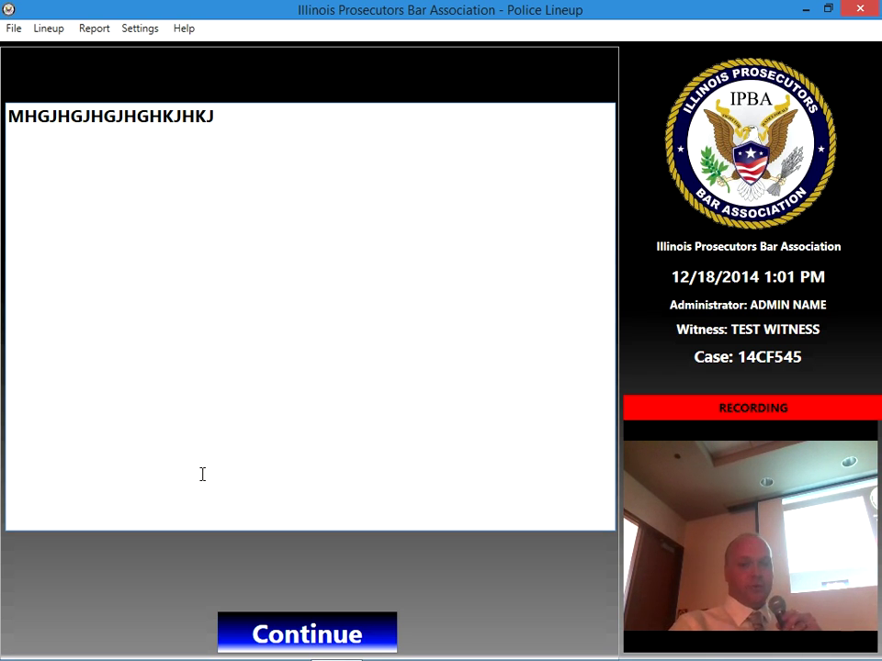
left_click(321, 621)
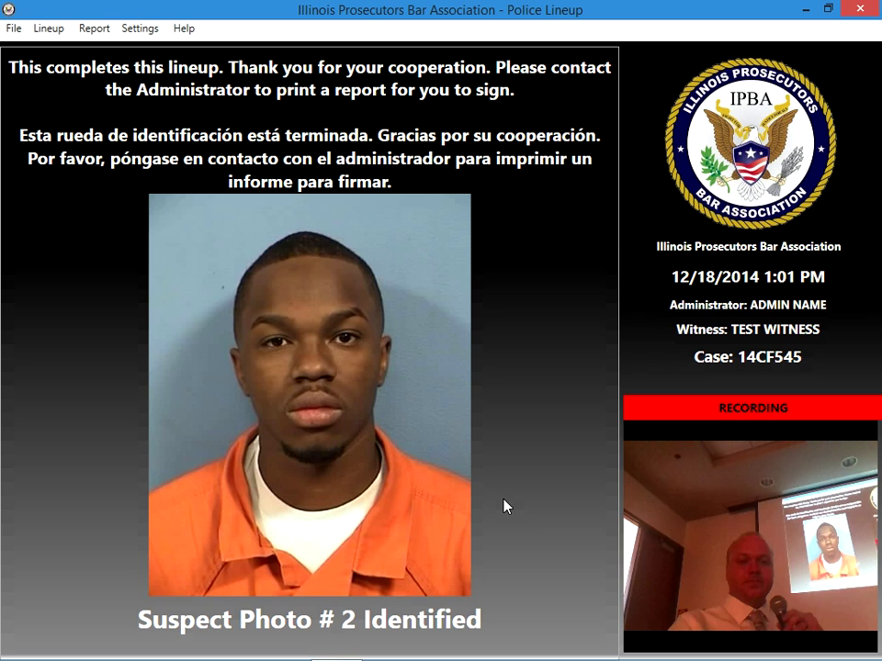